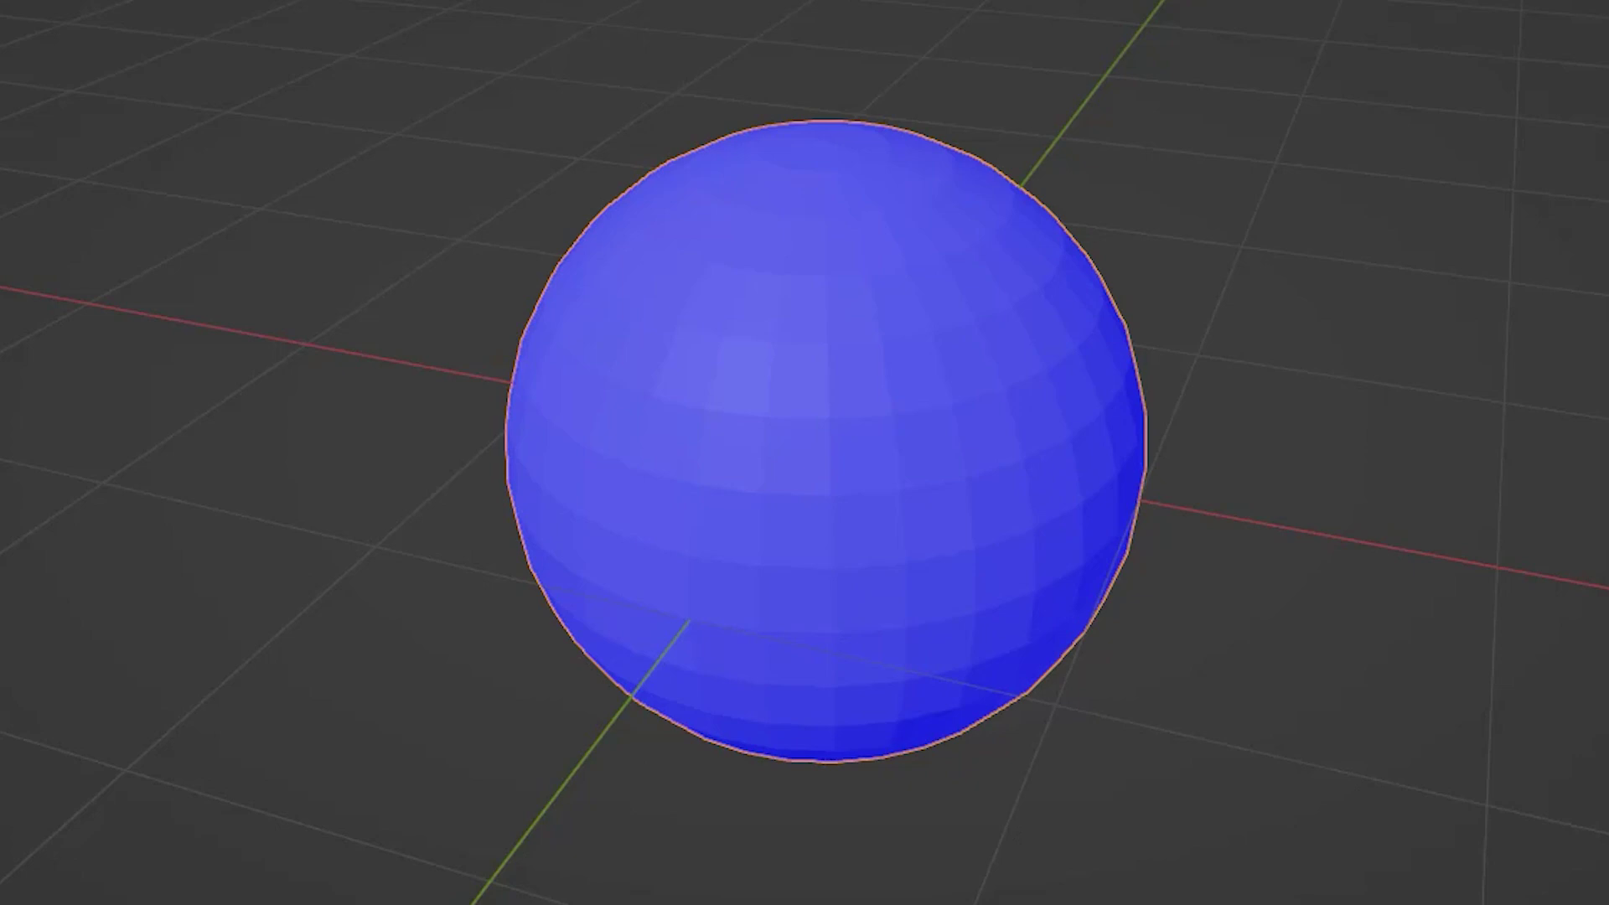
- In Edit Mode, select the blue sphere's top vertices and delete their faces to open the cap
key("Tab")
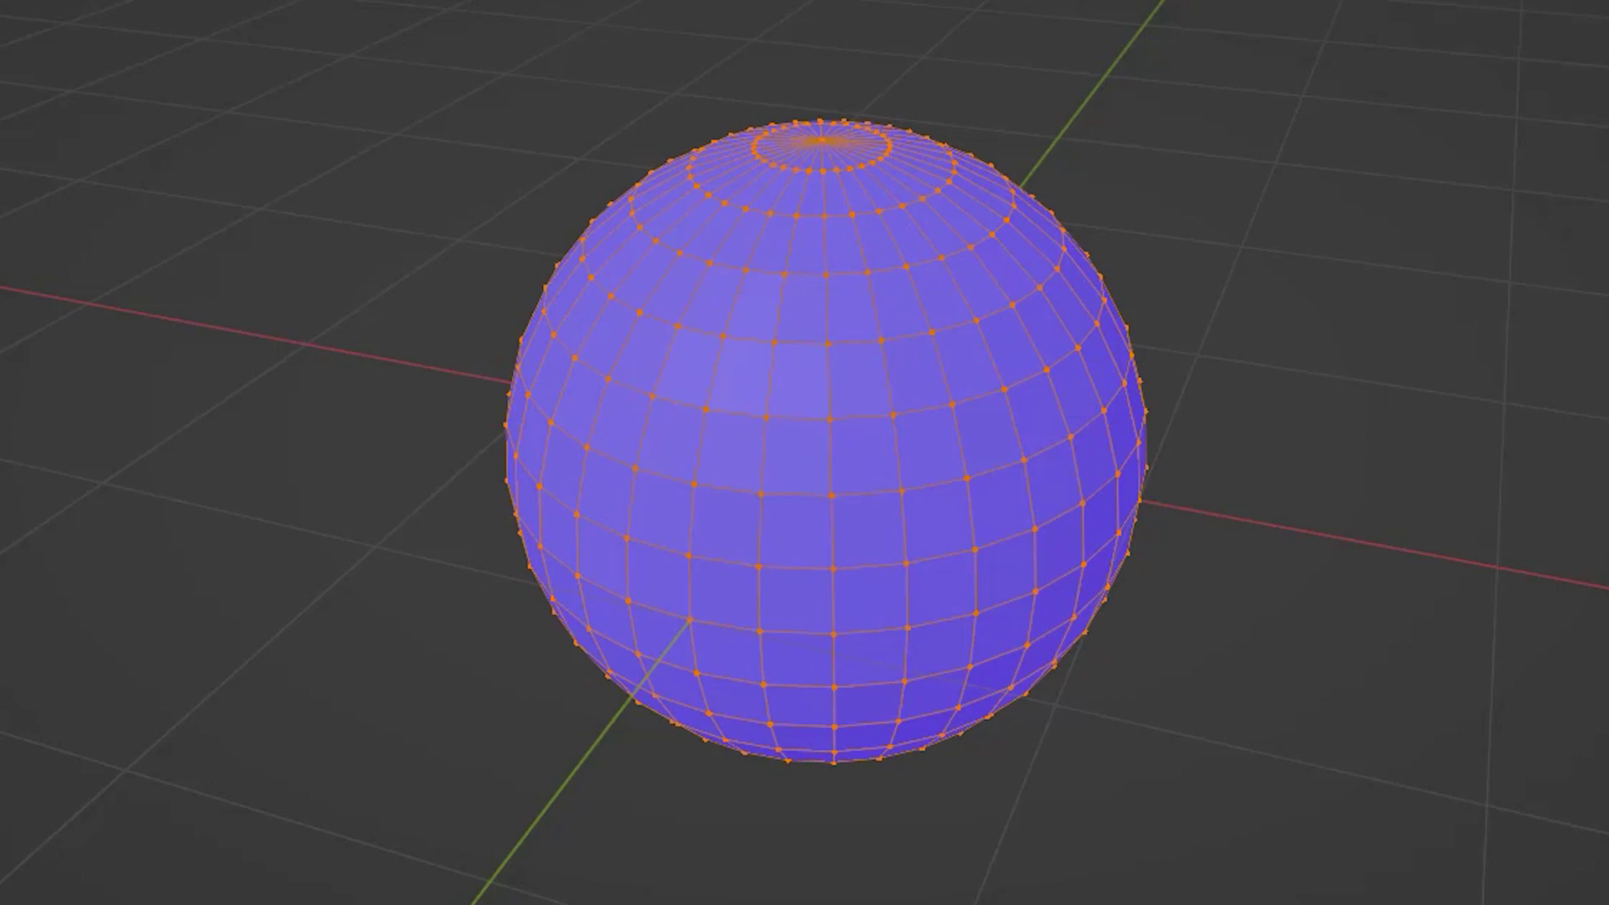
key("alt+a")
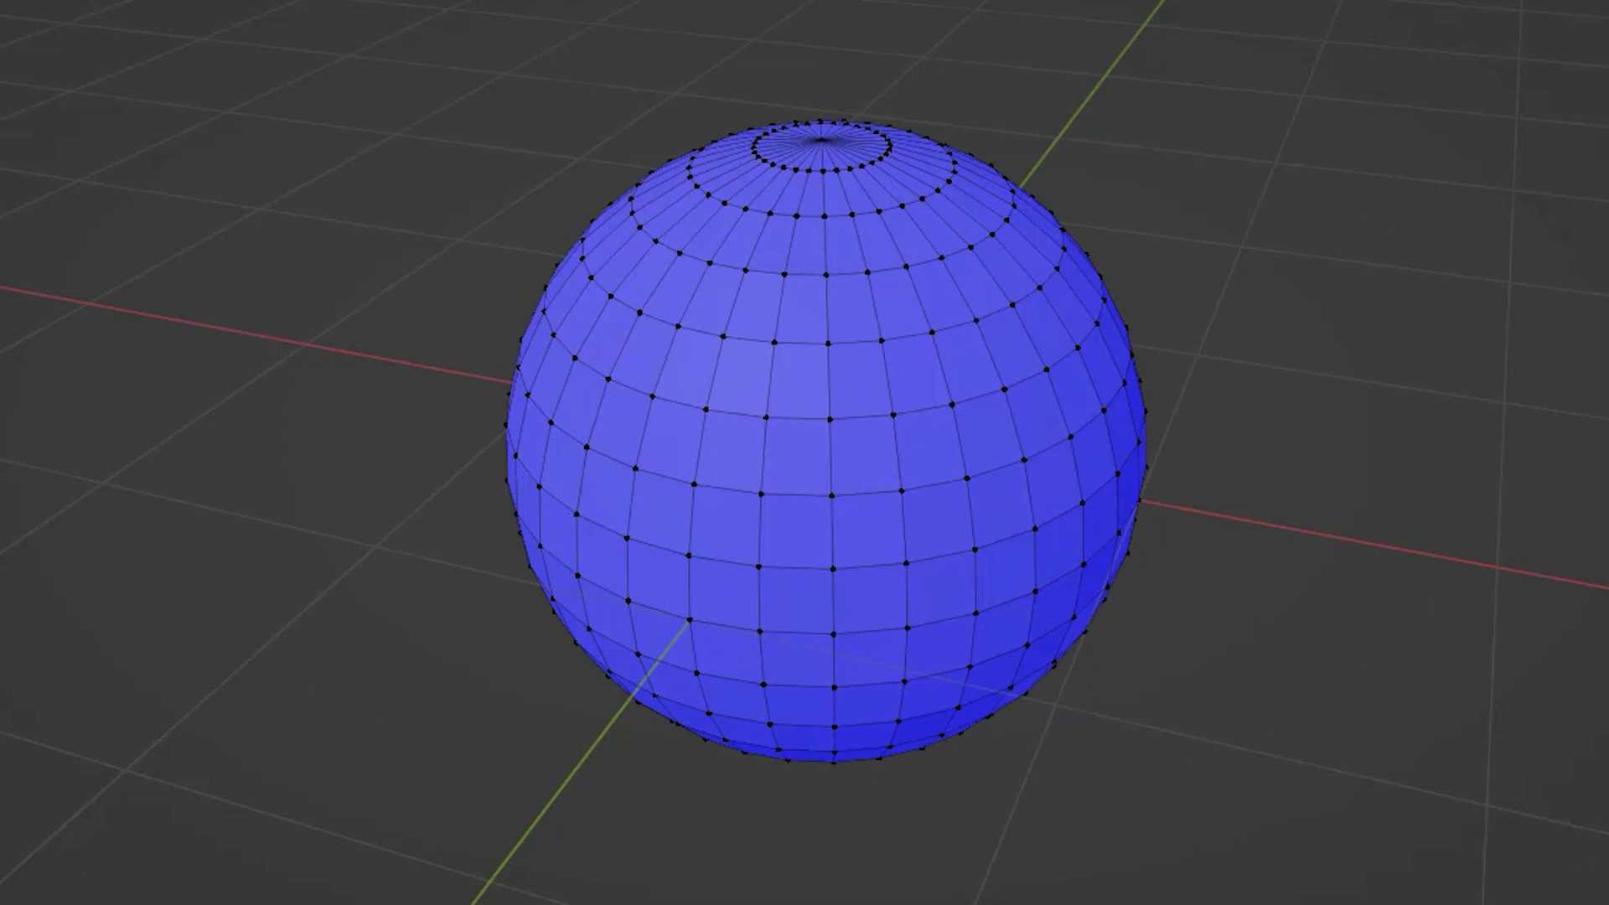
left_click_drag(572, 40, 989, 302)
key("x")
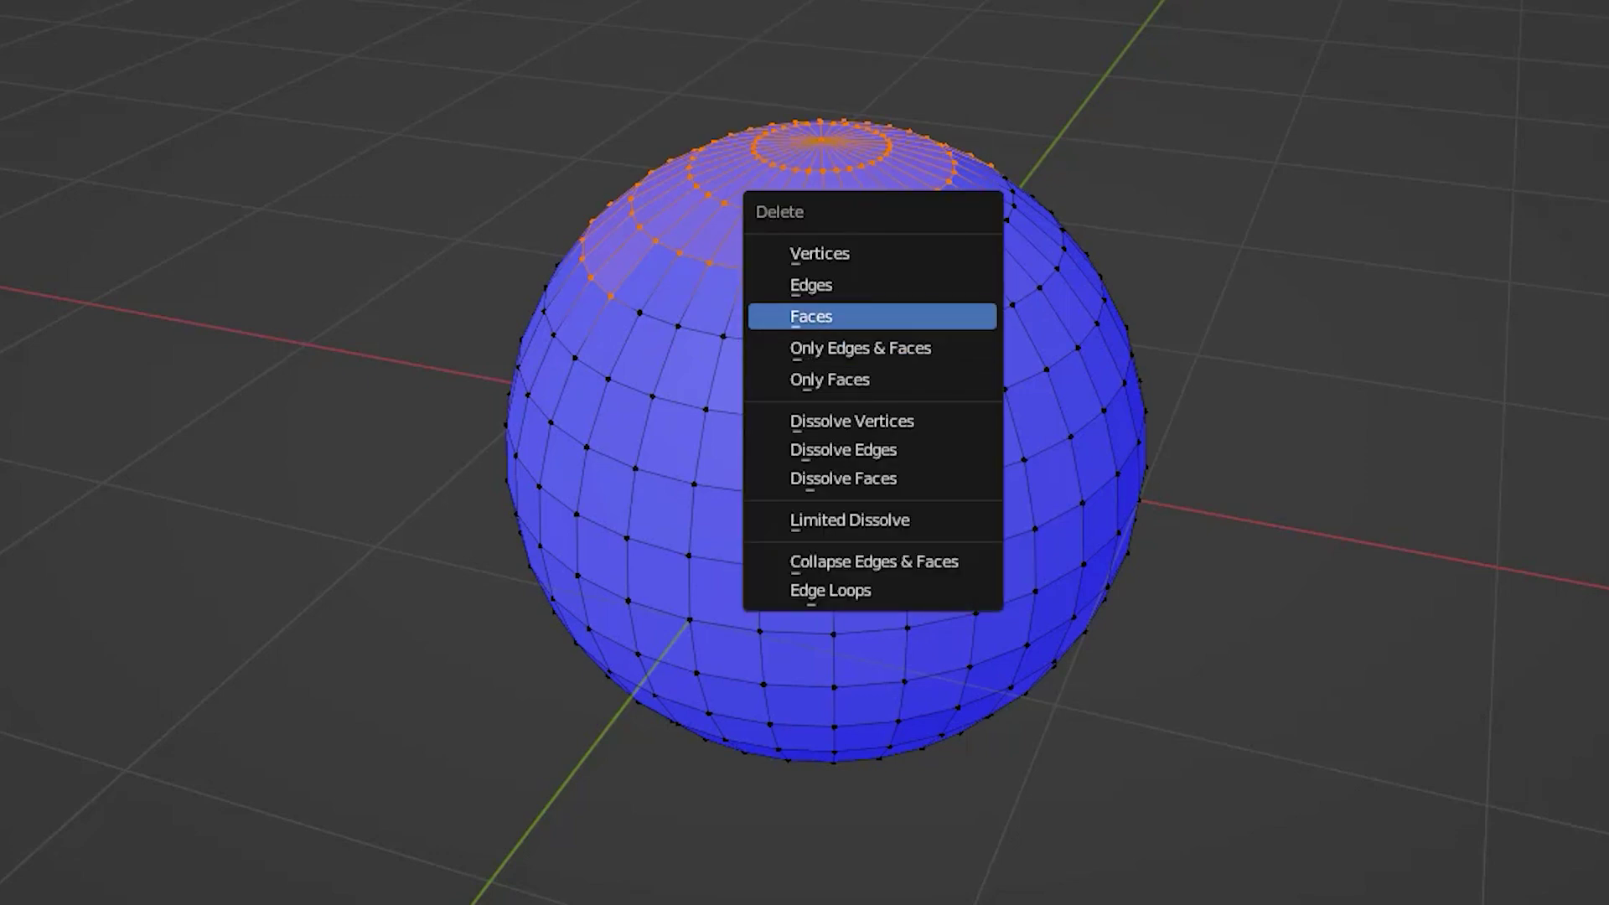
left_click(985, 316)
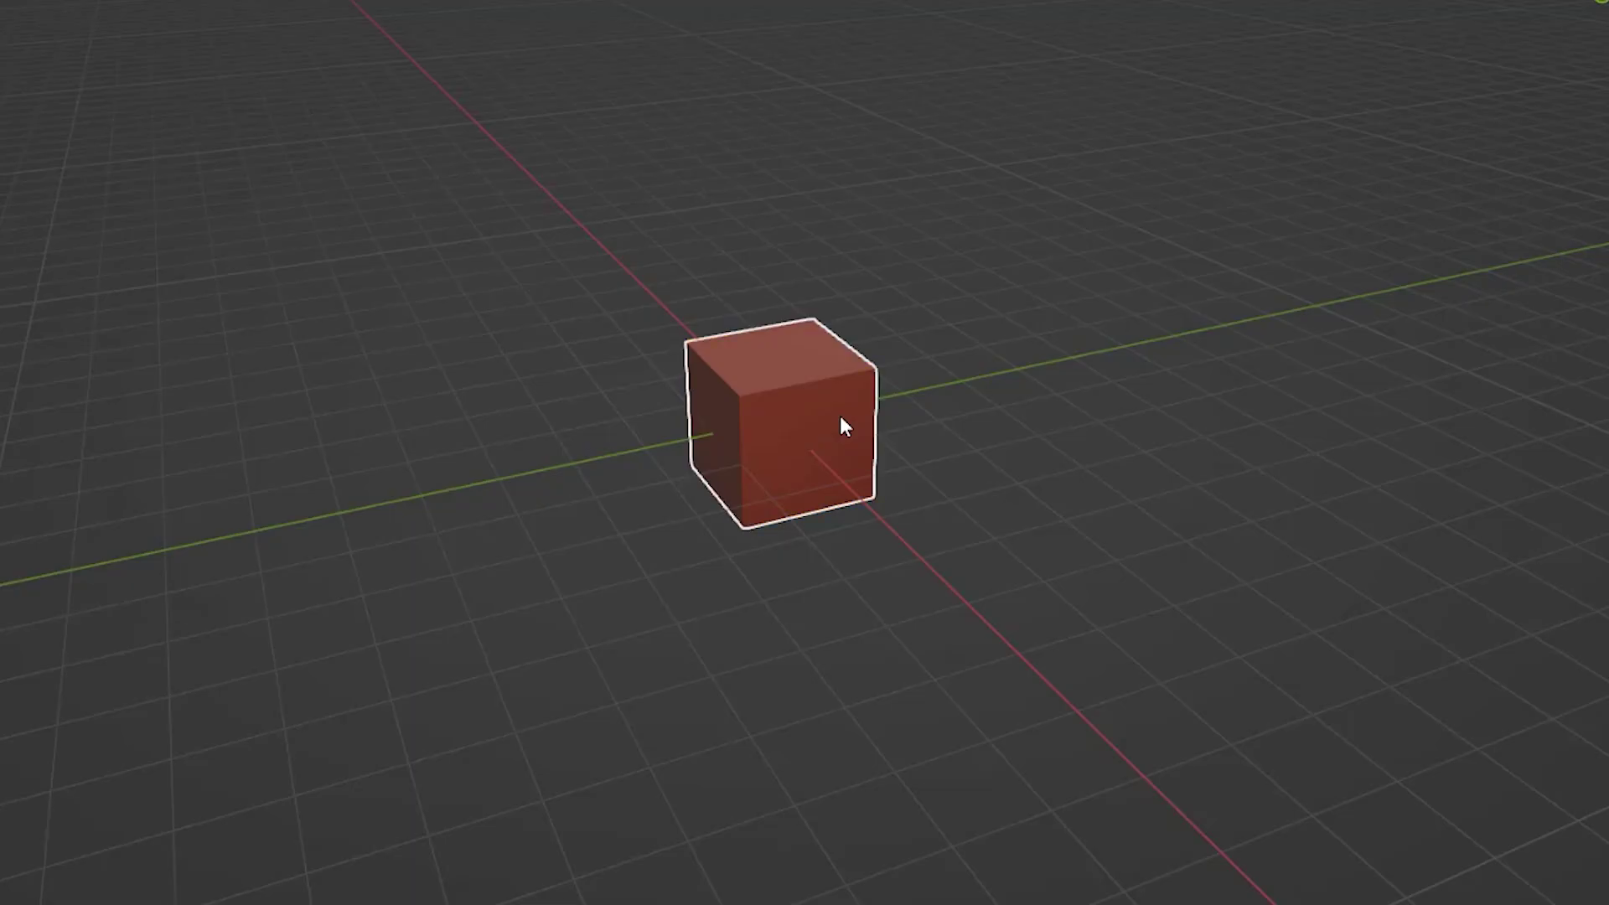
- Move, rotate and enlarge the red cube across the grid
key("g")
left_click(1069, 355)
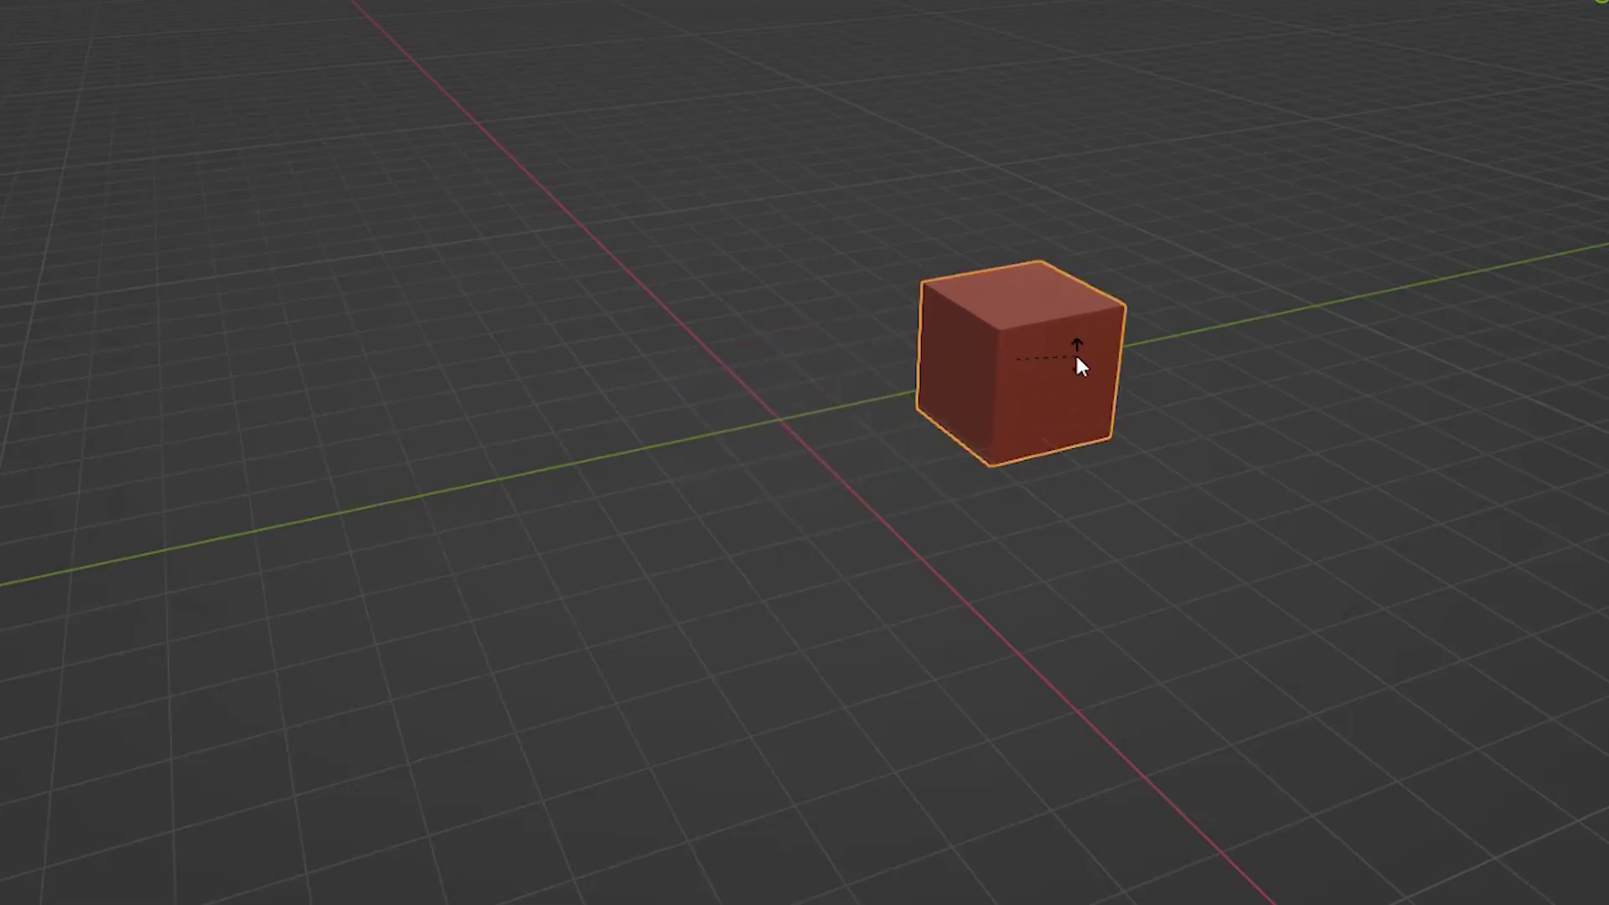
key("r")
left_click(1130, 409)
key("s")
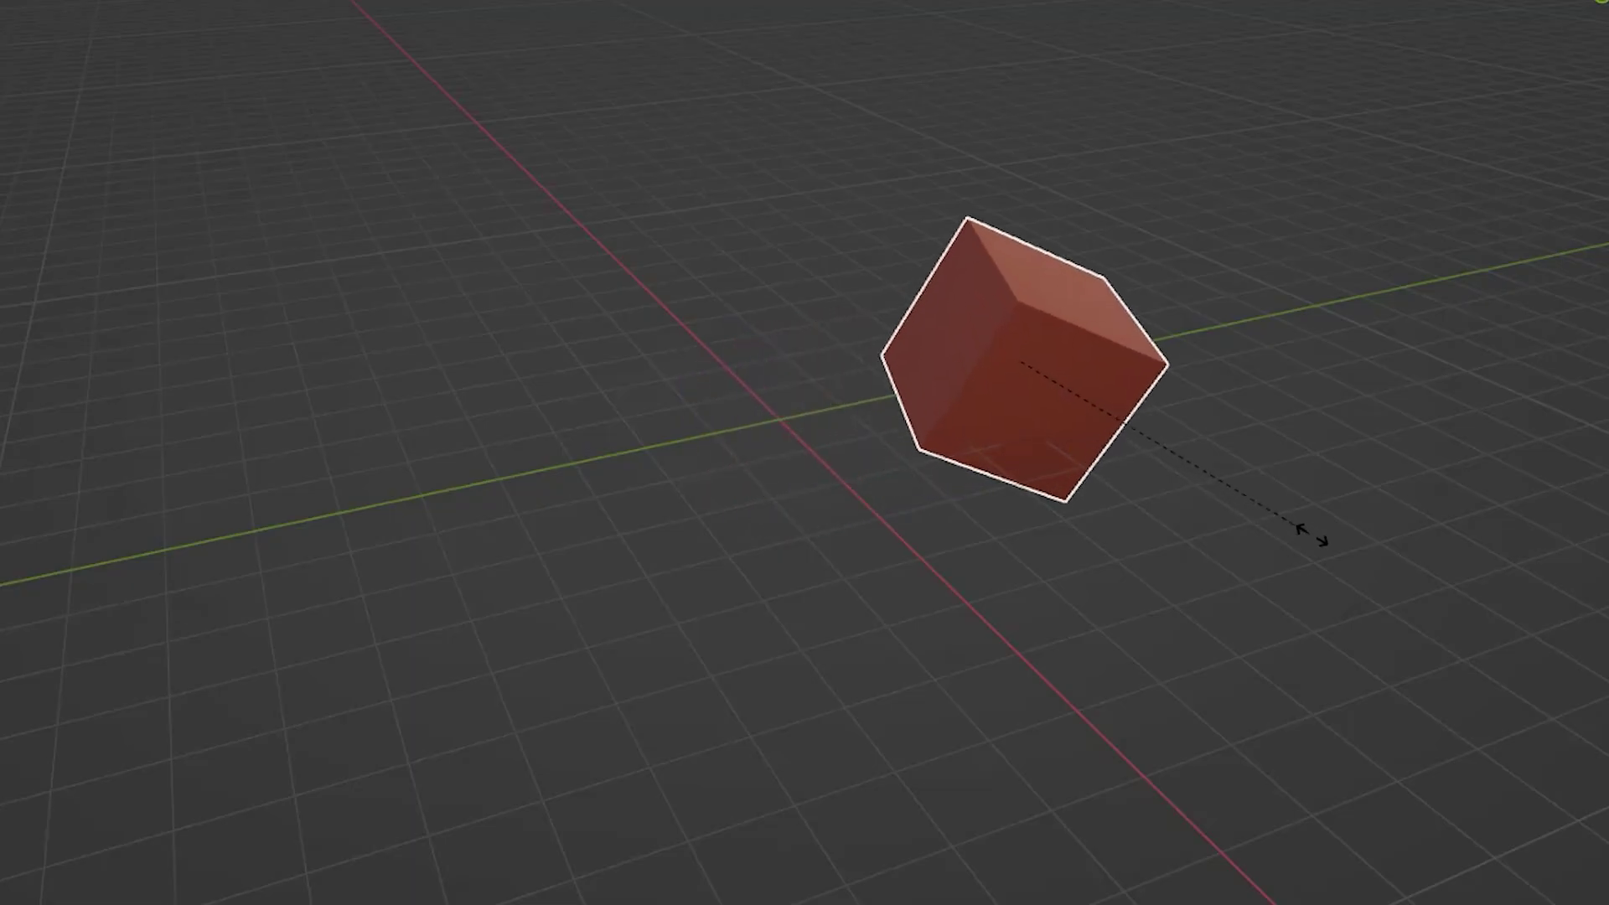
left_click(1466, 654)
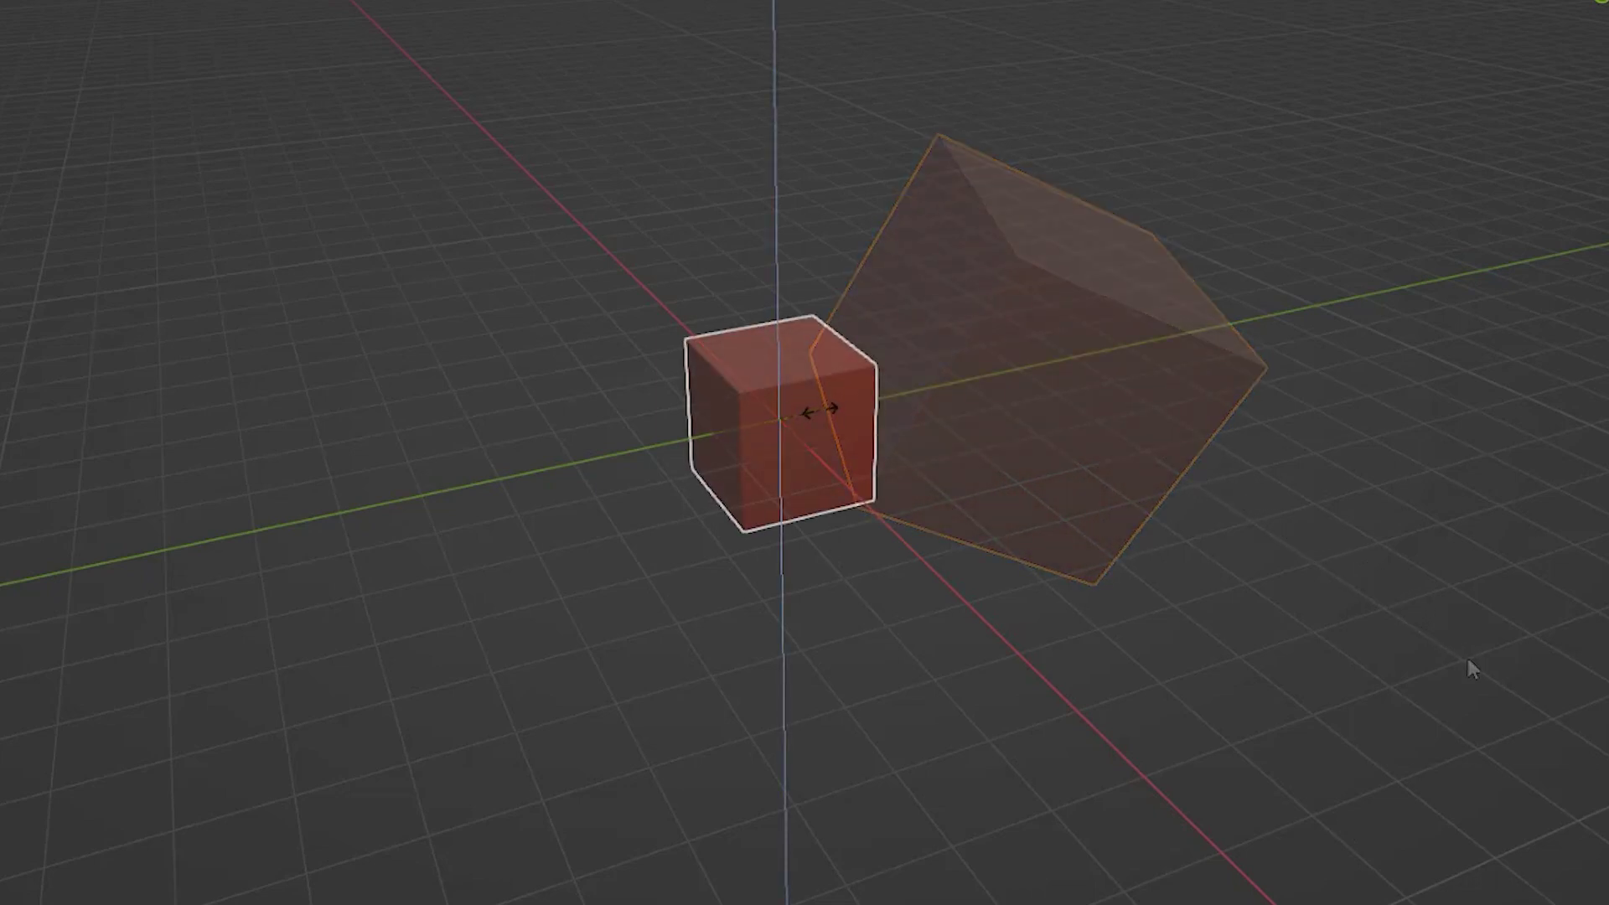
- Cancel a Z-axis stretch of the cube, then rescale it excluding the X axis (Shift+X)
key("z")
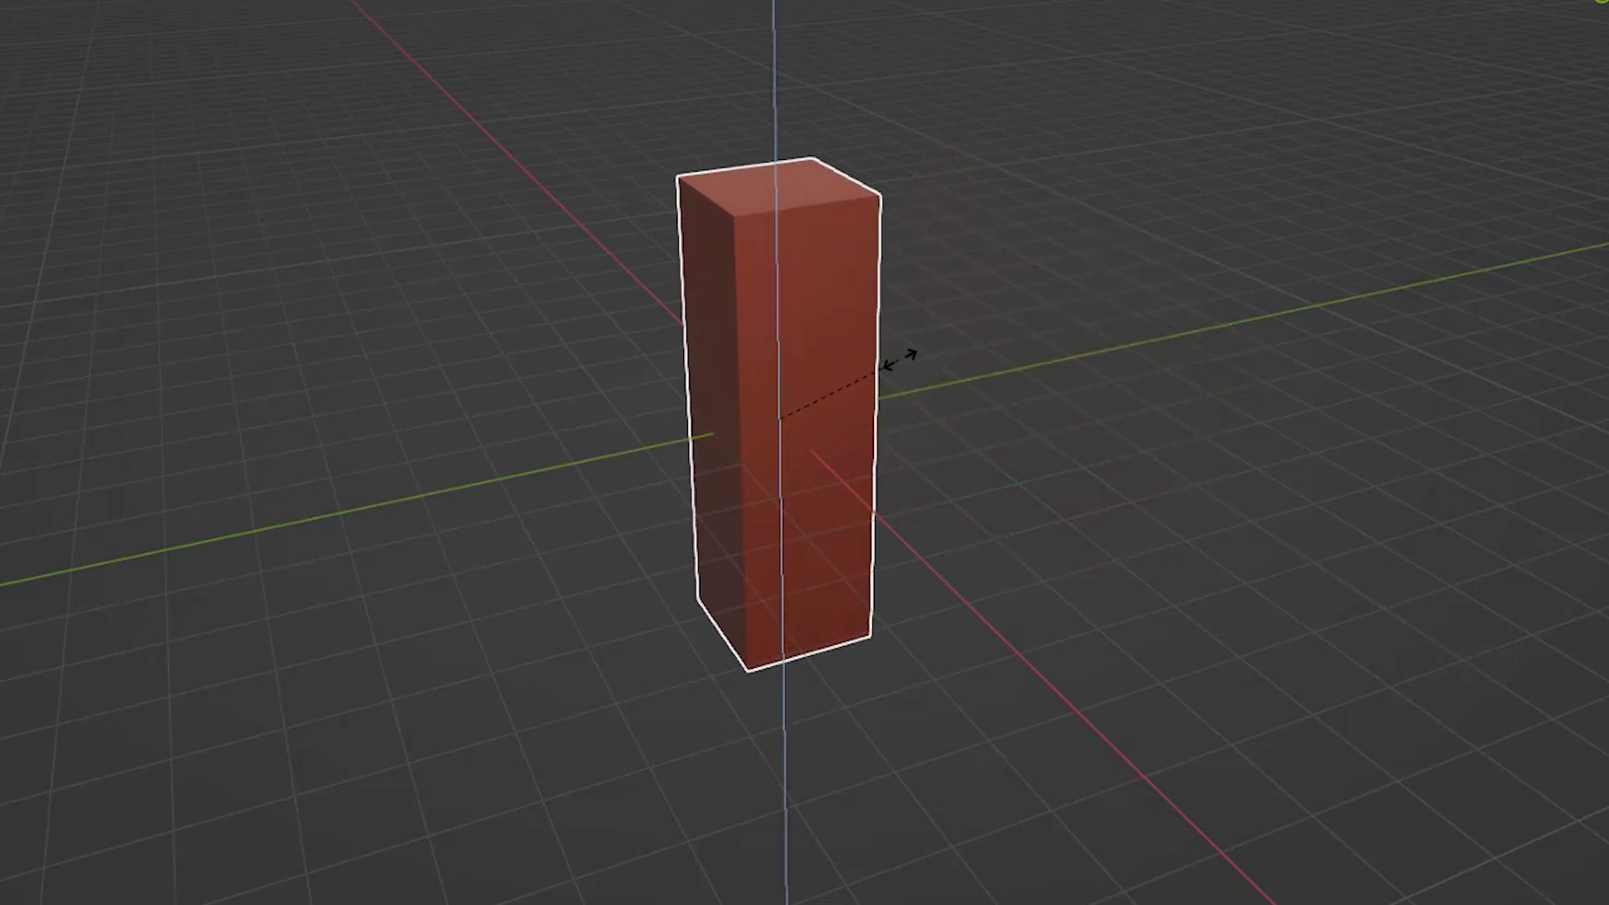
right_click(900, 360)
key("s")
key("shift+x")
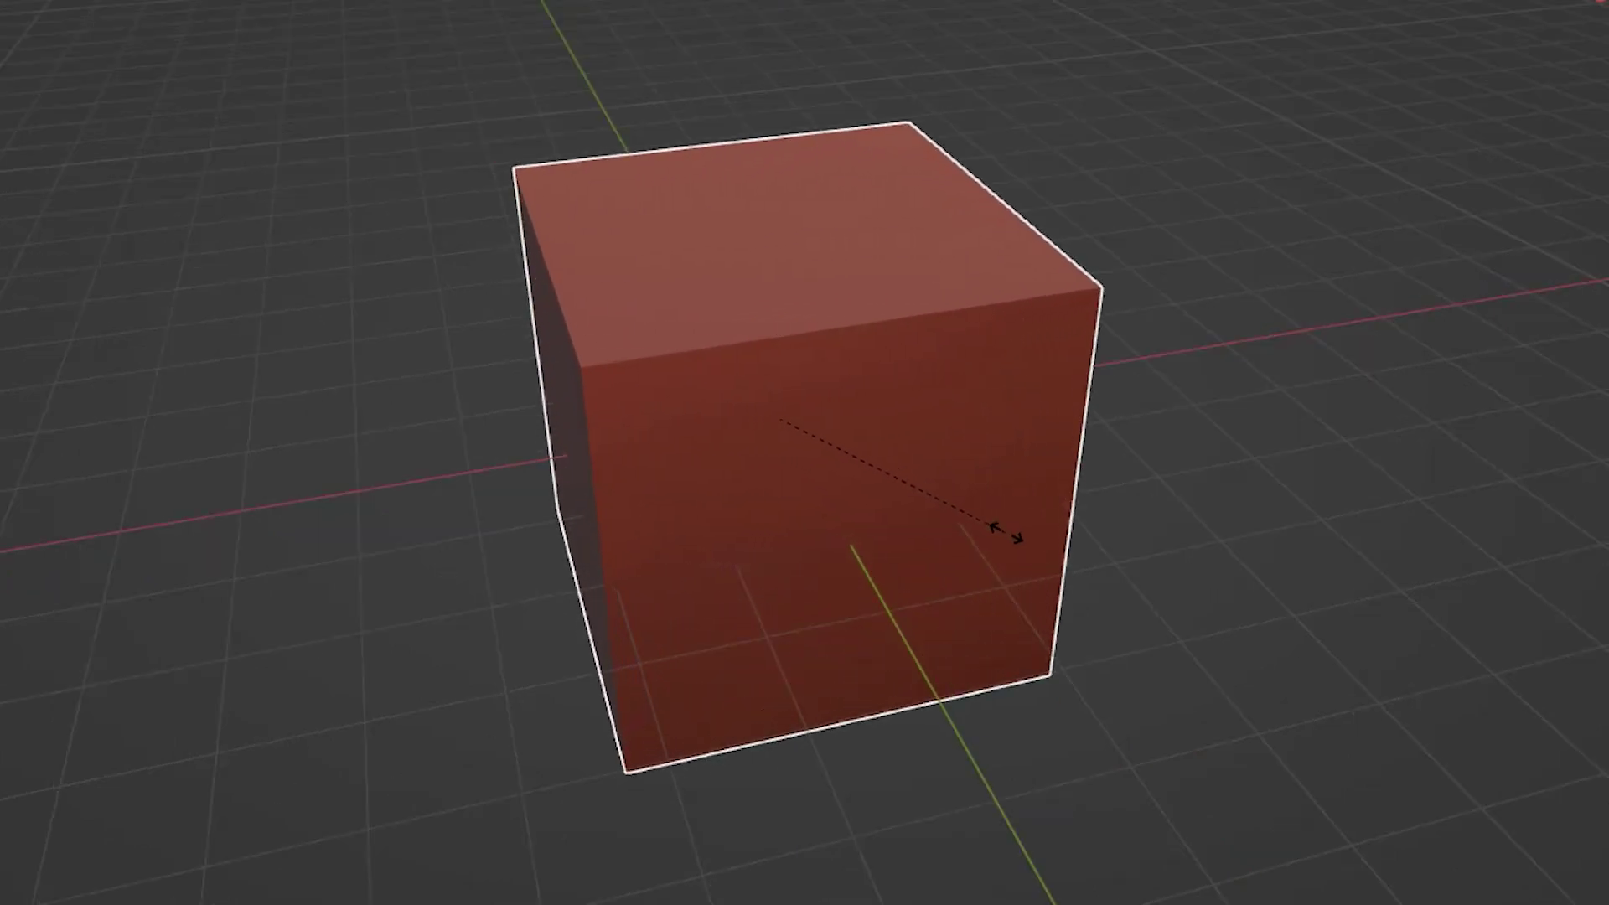
- Raise the cube's top-left edge vertically, tilt it into a peak and spread it wider
left_click_drag(549, 224, 778, 306)
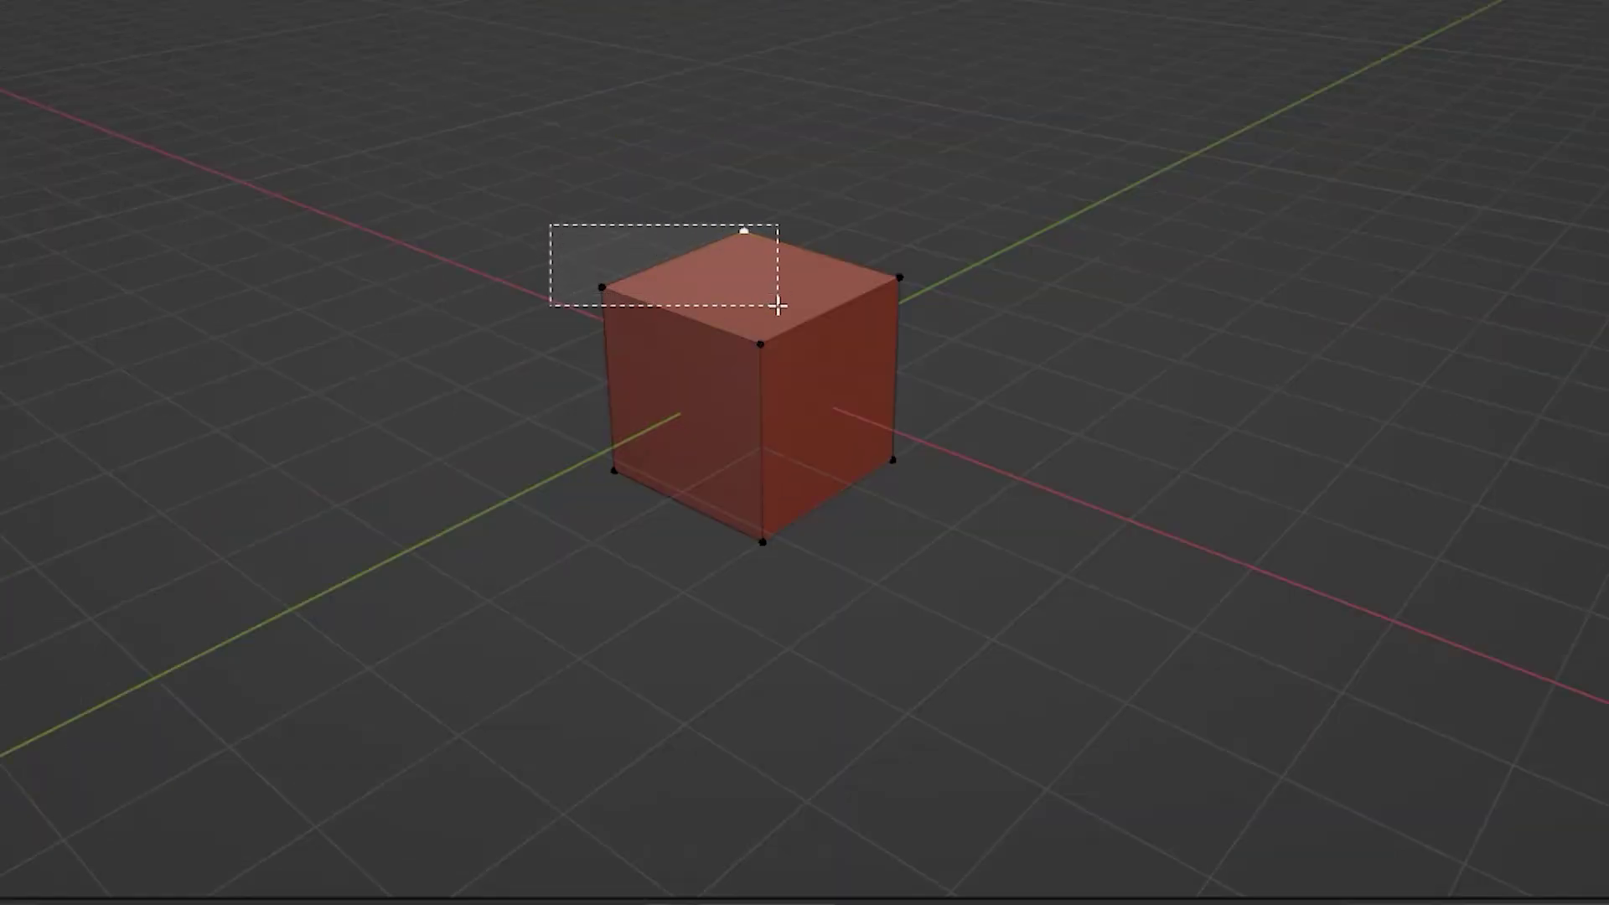
key("g")
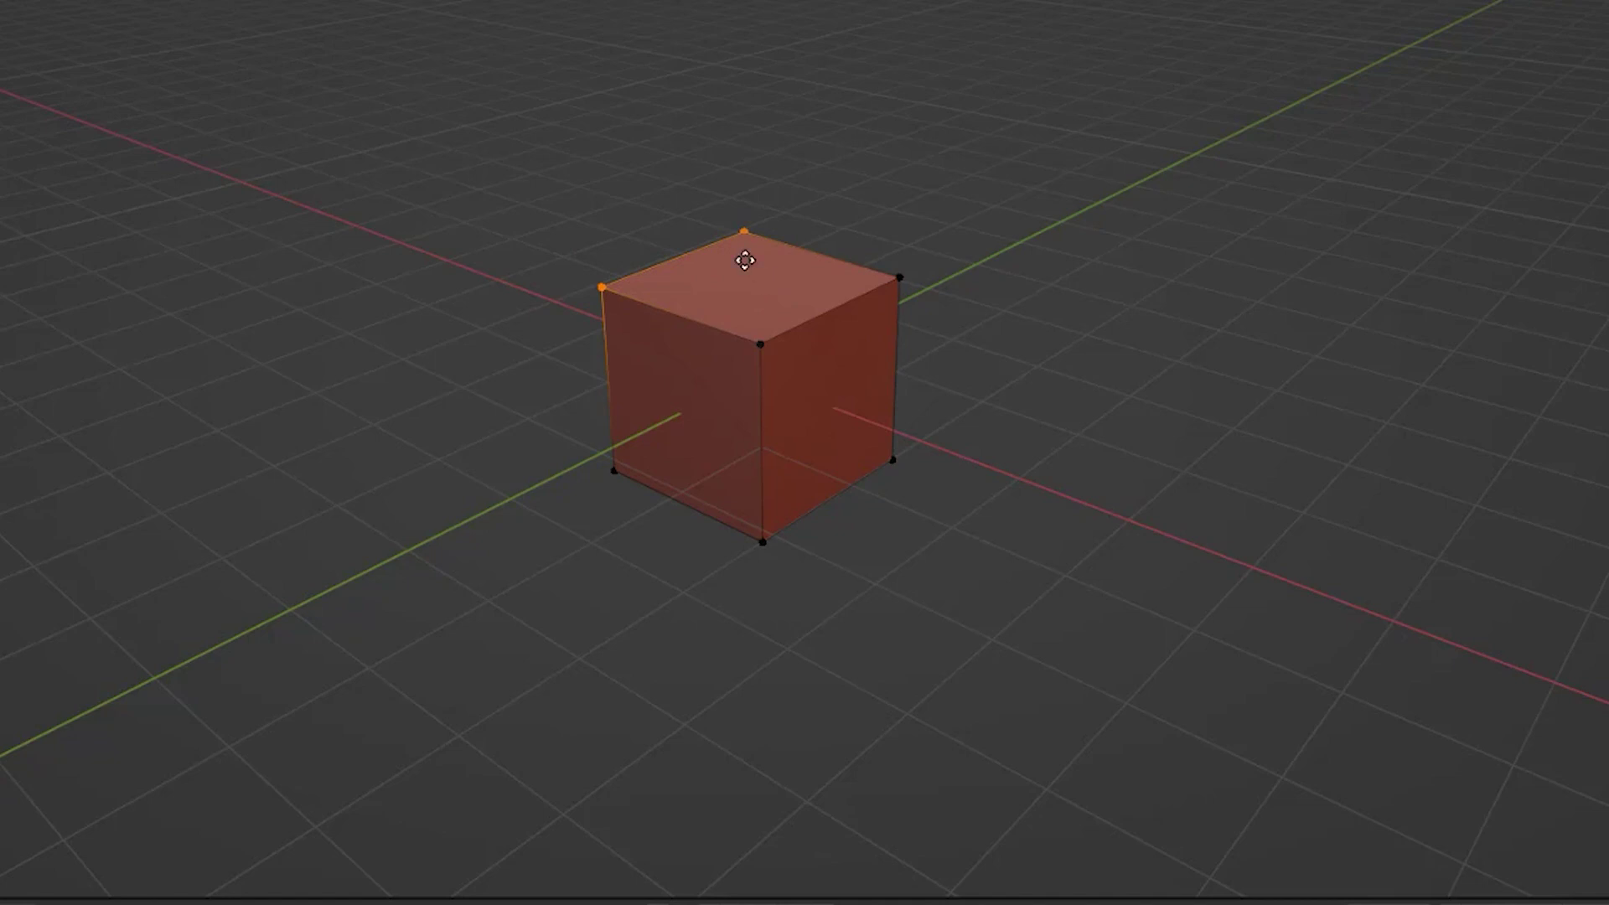
key("z")
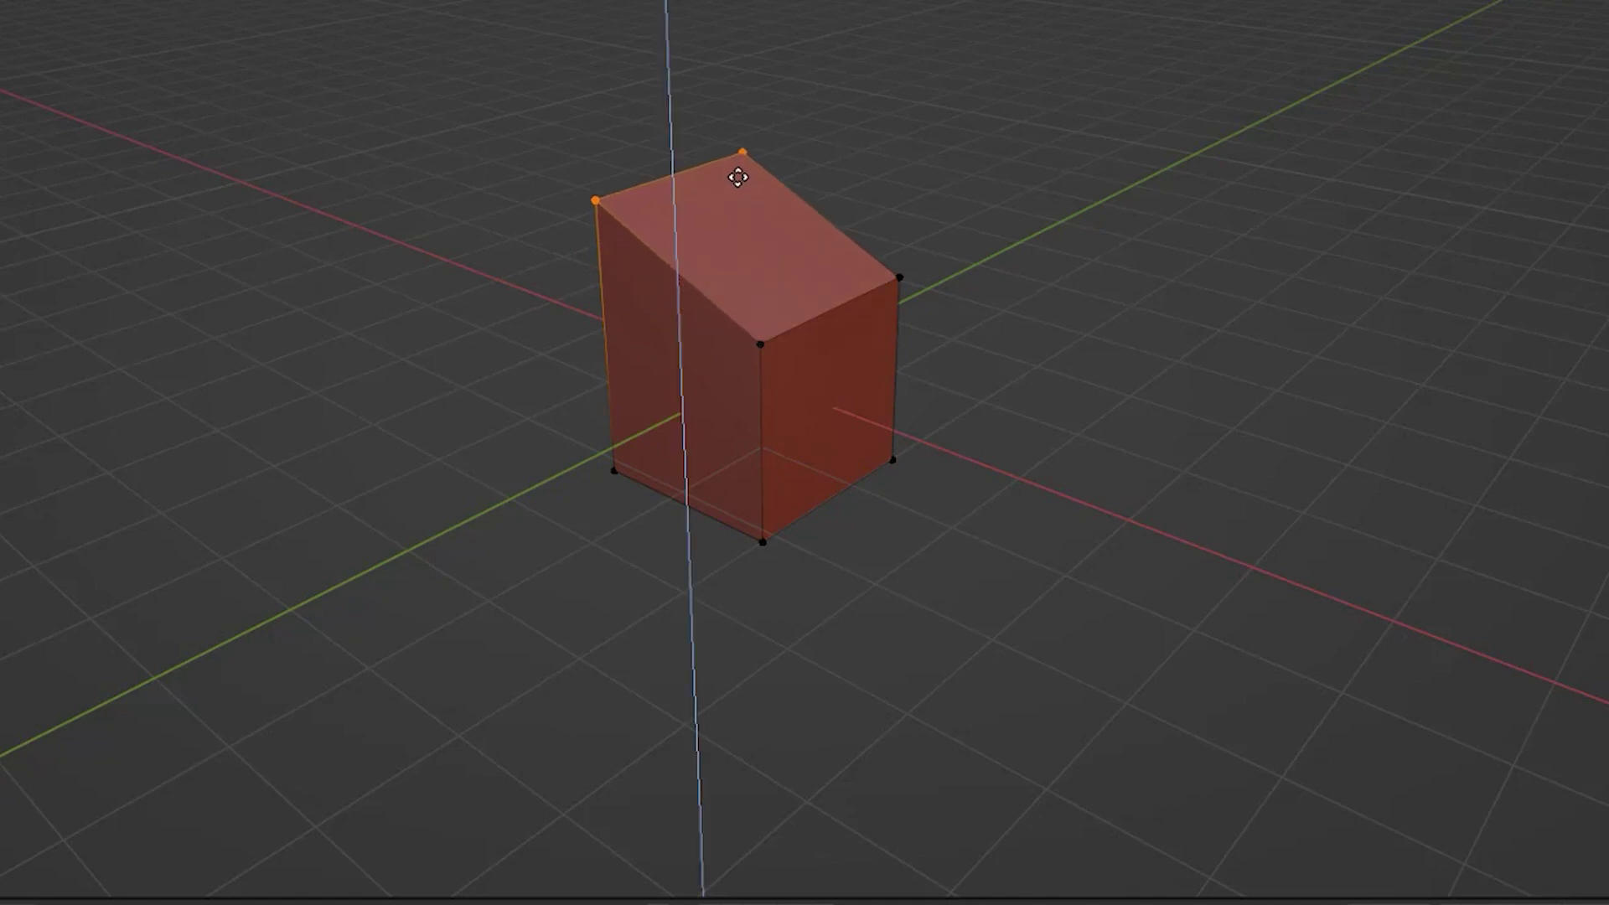
left_click(738, 177)
key("r")
left_click(723, 152)
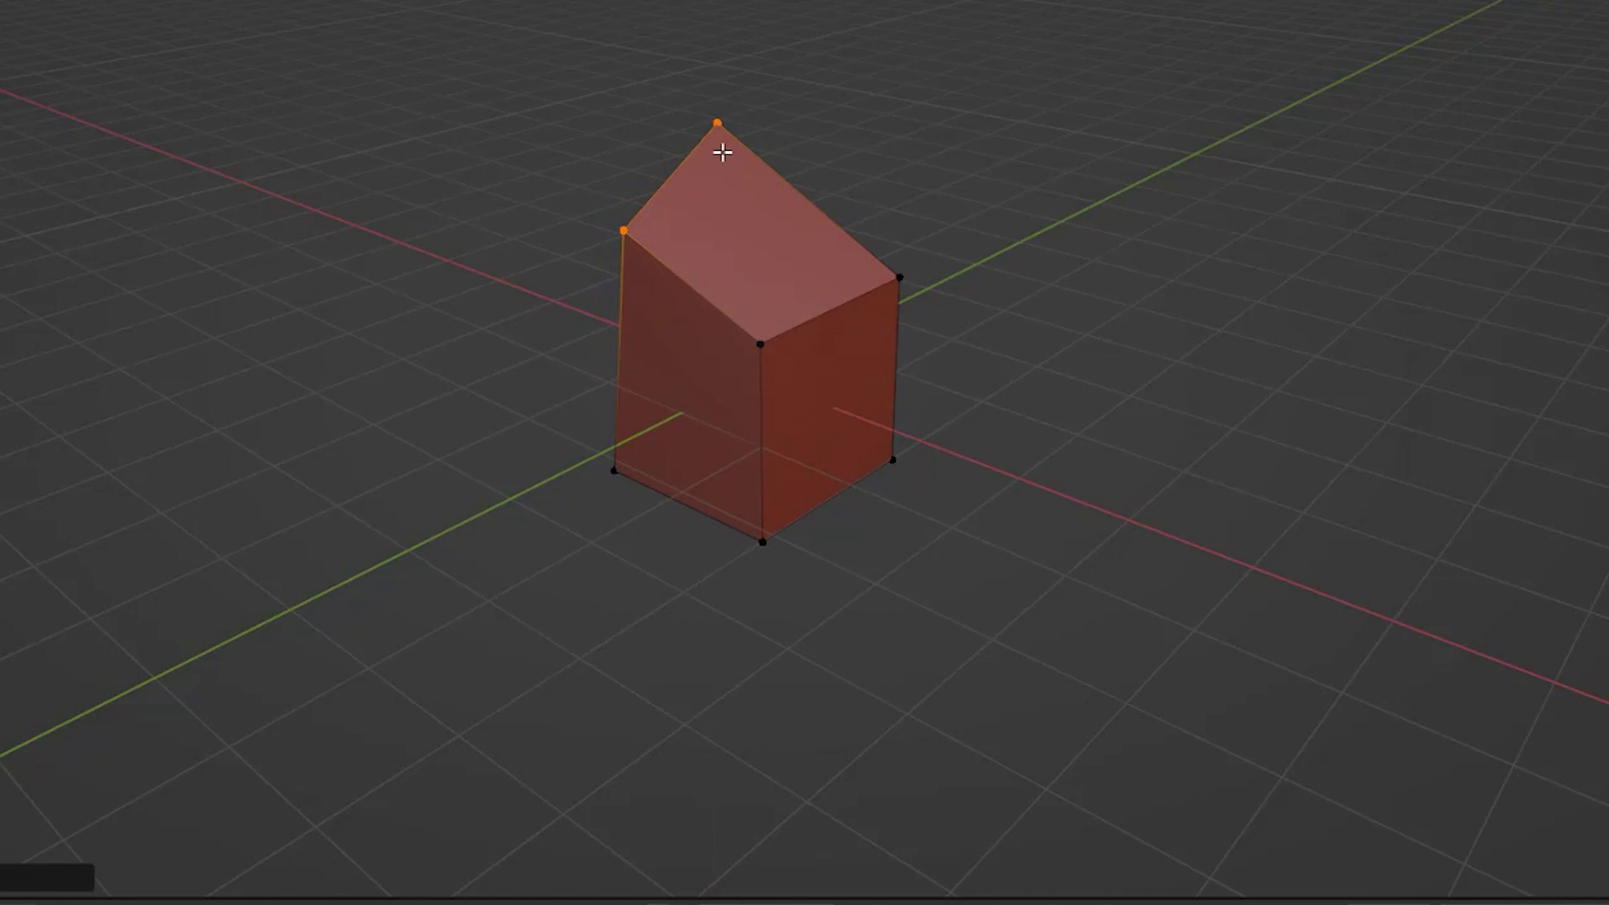
key("s")
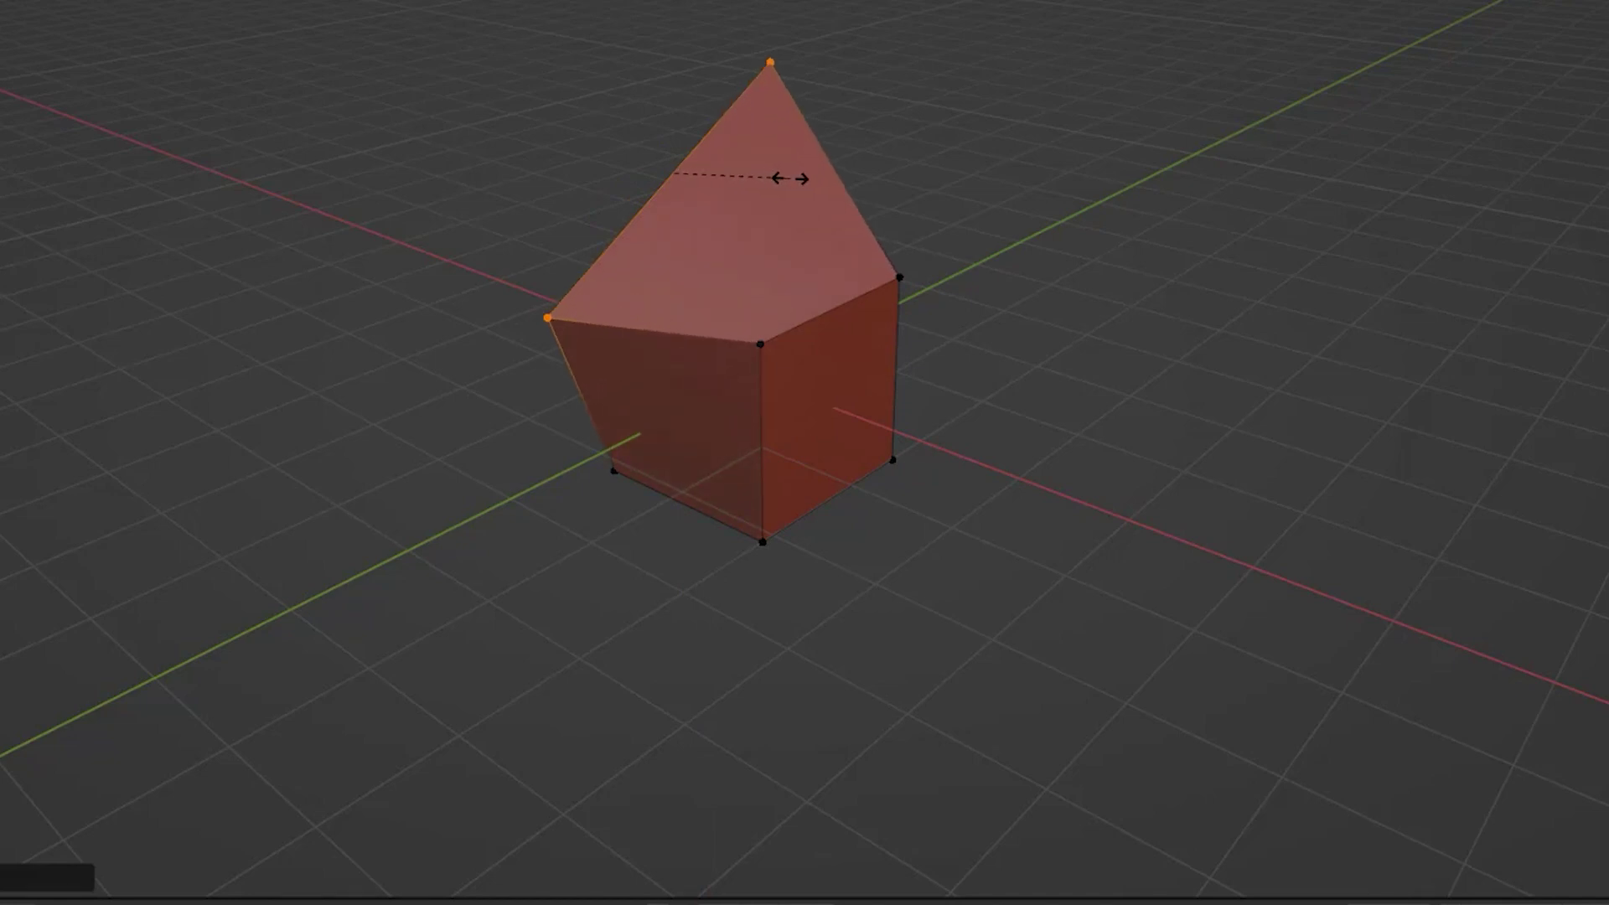
left_click(790, 178)
mouse_move(790, 173)
middle_mouse_down()
mouse_move(1077, 298)
mouse_move(1123, 358)
mouse_move(1379, 344)
mouse_move(1457, 369)
mouse_move(1541, 338)
middle_mouse_up()
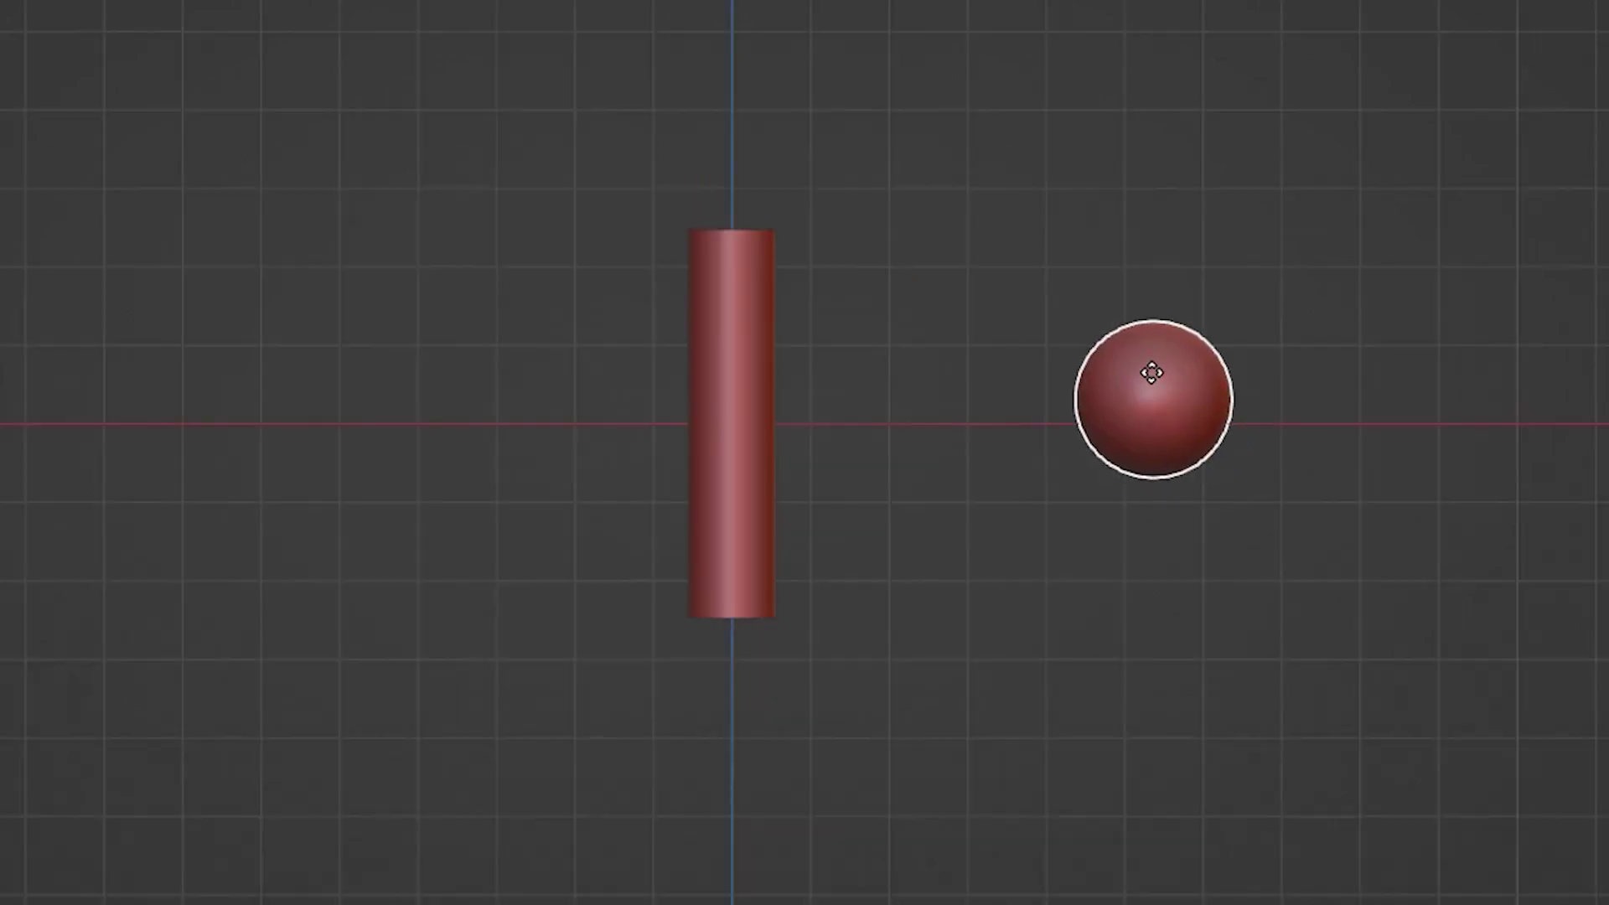
- Place the sphere on the cylinder's top, check it in perspective, then select and deselect the cylinder
left_click_drag(1151, 372, 755, 178)
middle_click_drag(1142, 434, 794, 450)
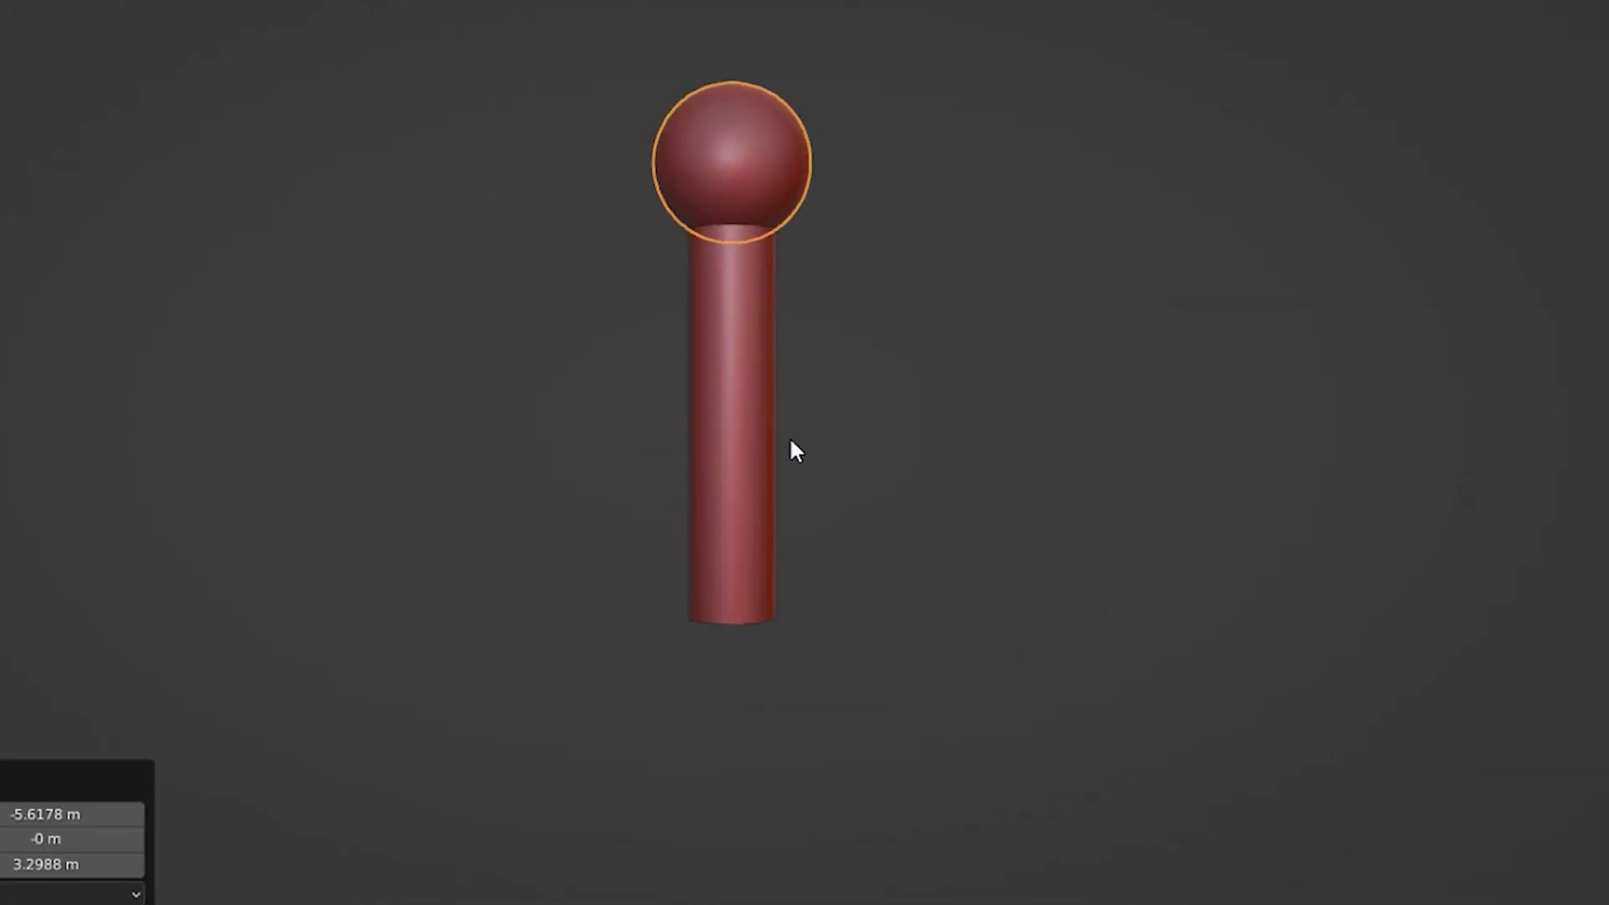
left_click(740, 431)
left_click(853, 444)
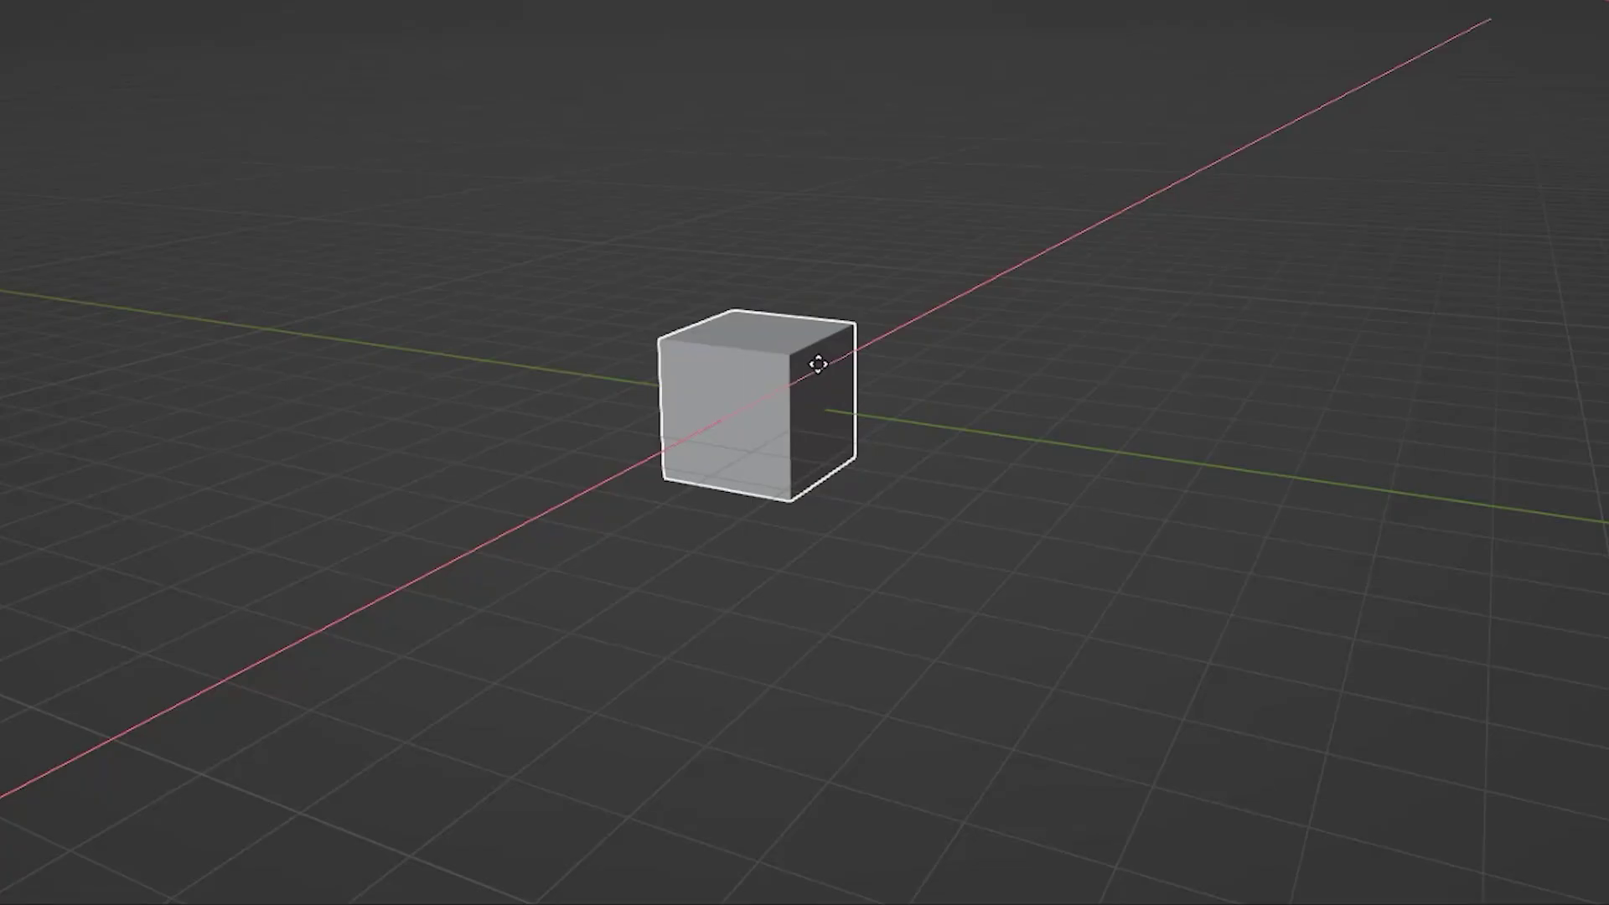
- Duplicate the grey cube with Shift+D, first in perspective then in orthographic view
key("shift+d")
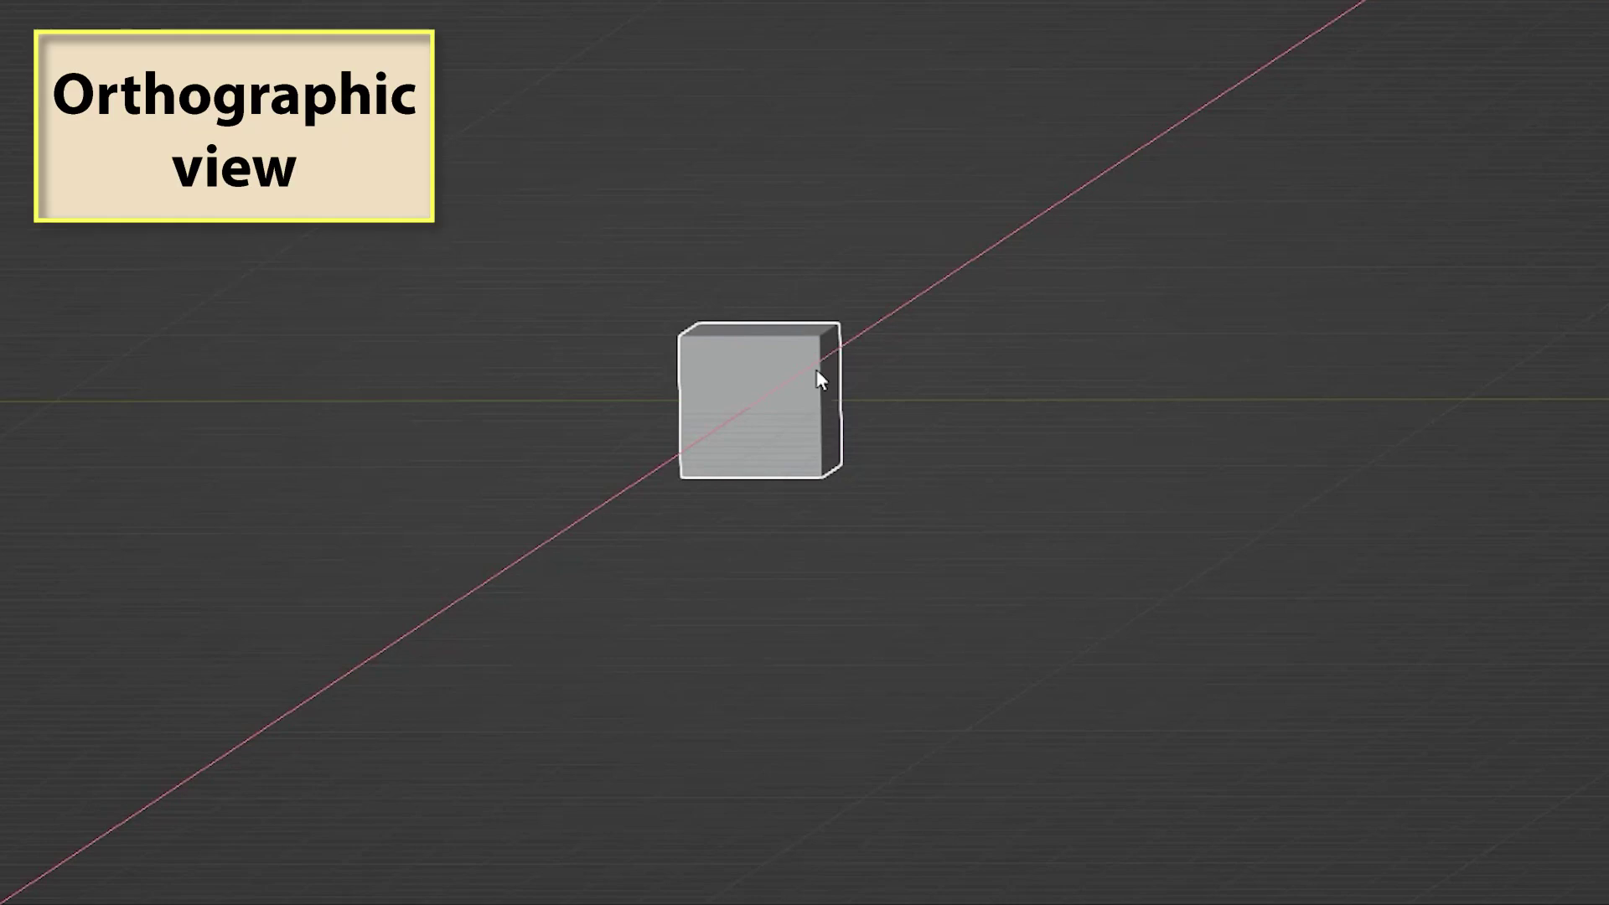
key("shift+d")
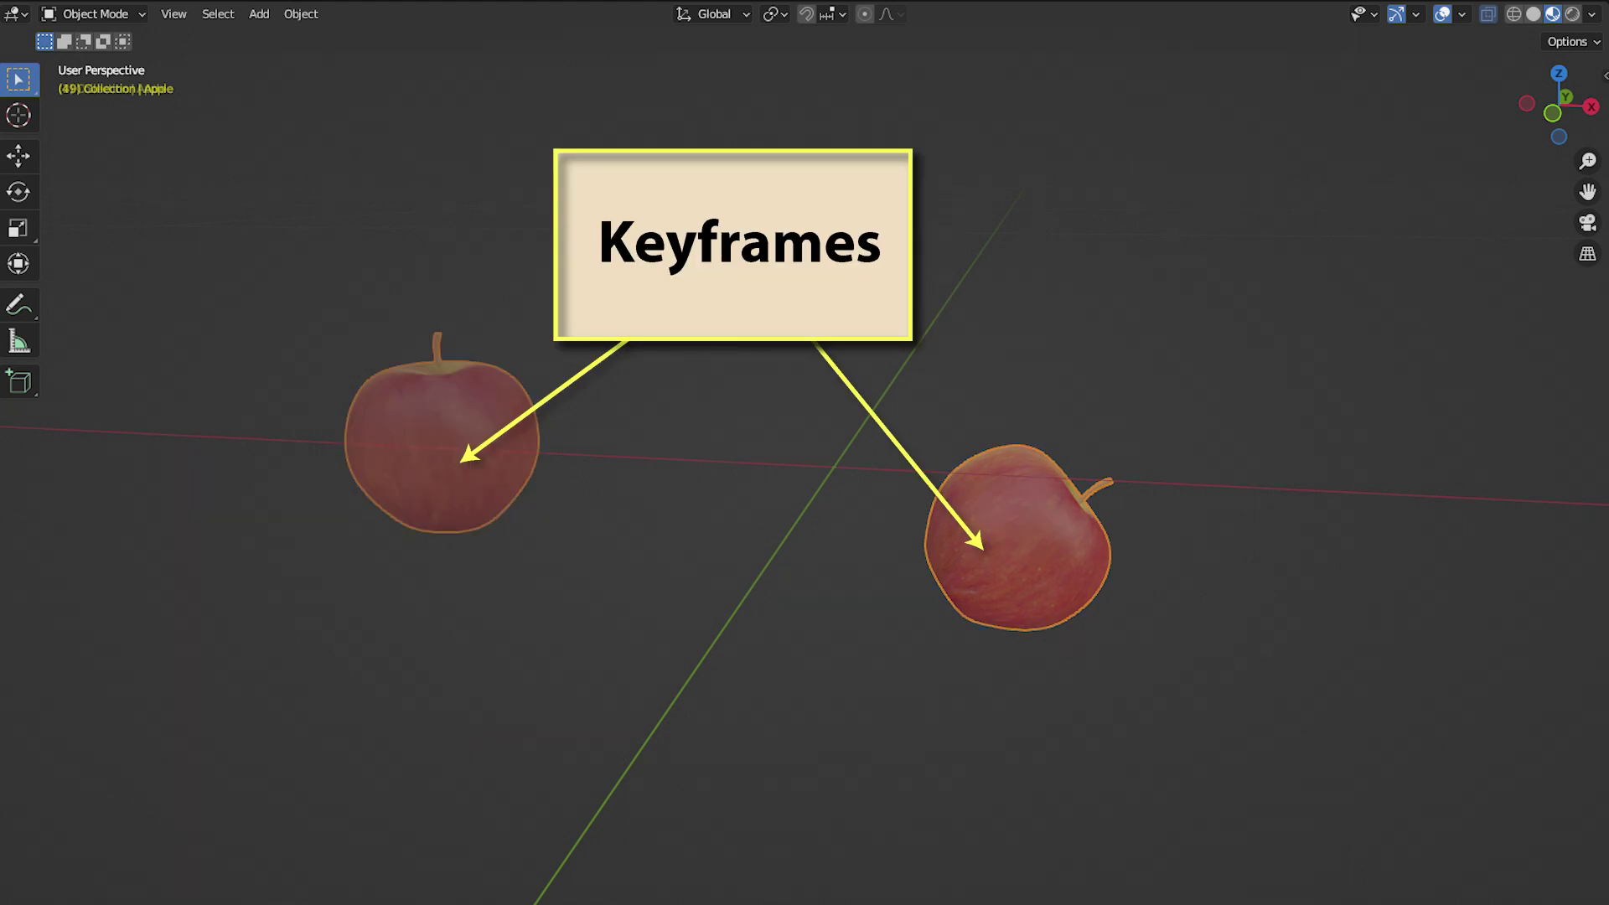
- Play the two apples' keyframed animation from the Timeline
left_click(652, 885)
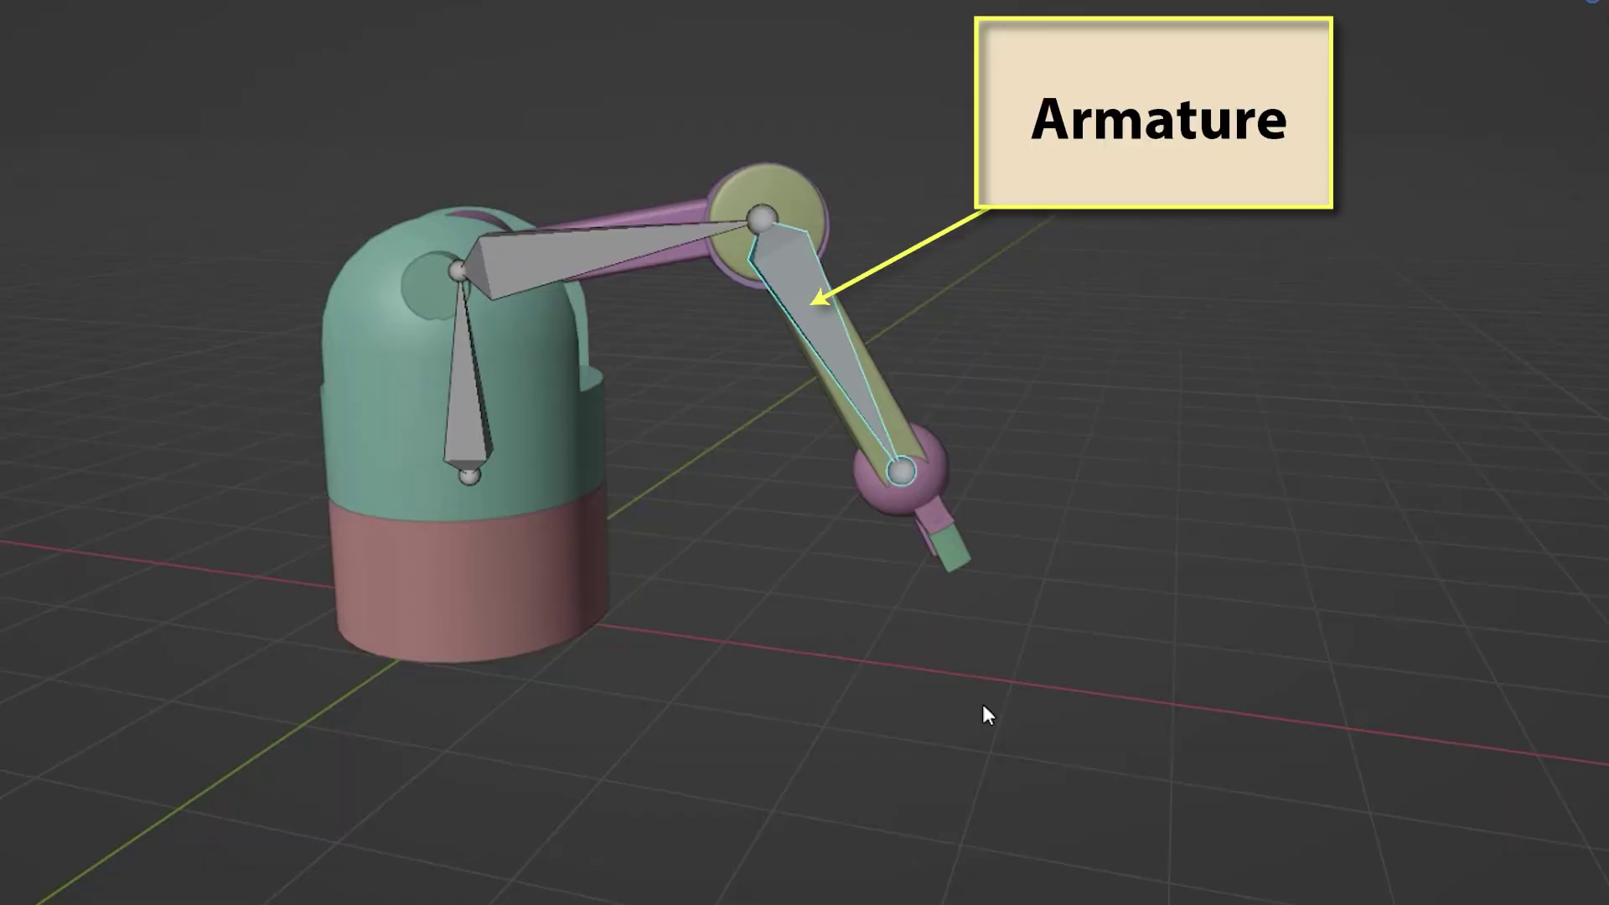
- Start rotating the forearm bone, then cancel to keep its original bent pose
key("r")
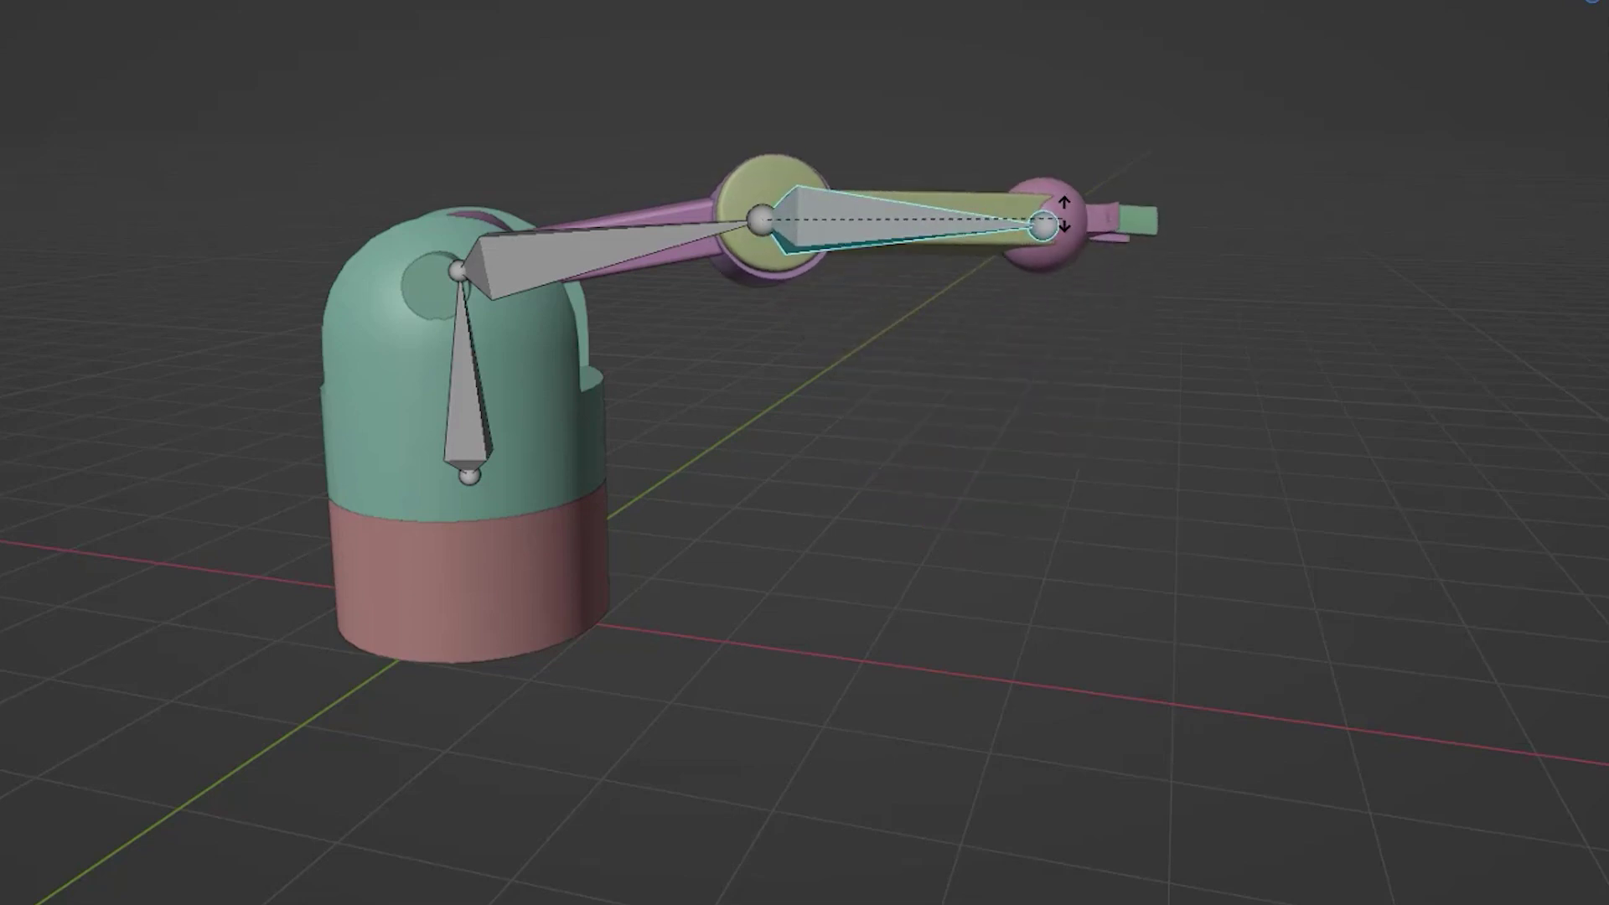
key("Escape")
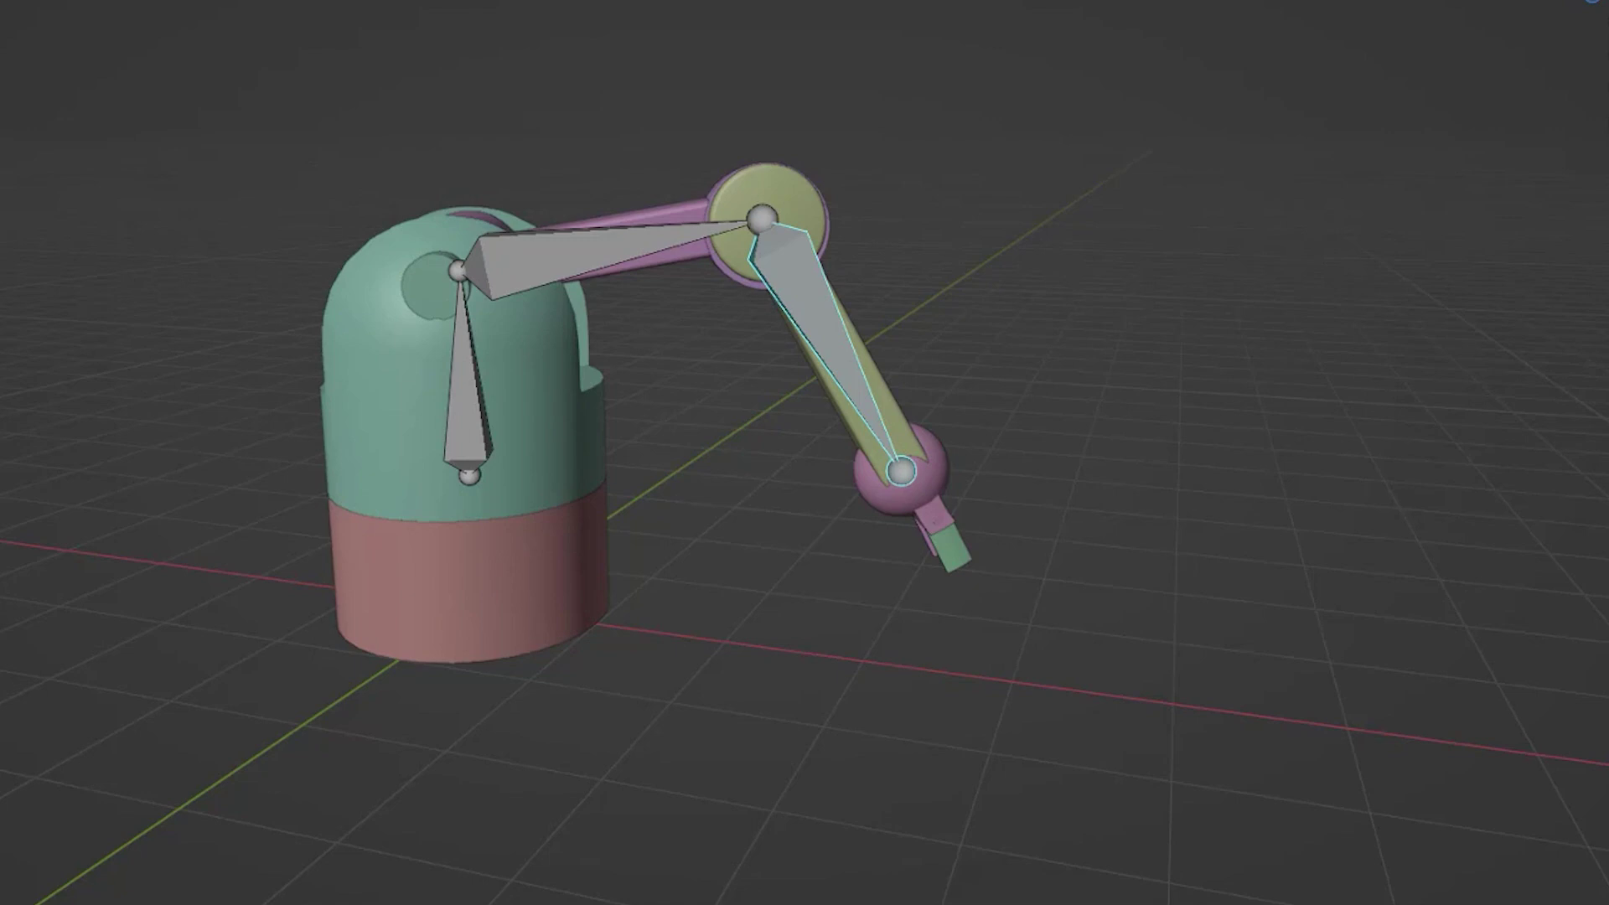